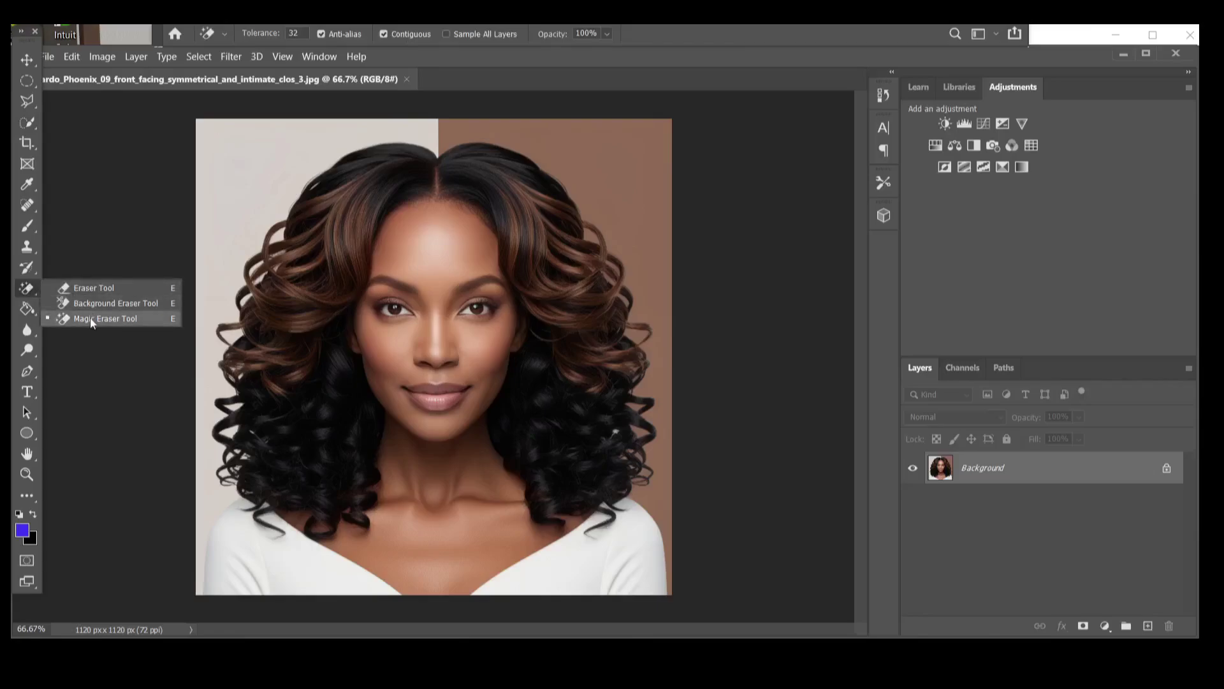
# Erase the light and brown background areas around the woman with the Magic Eraser tool
pyautogui.click(90, 318)
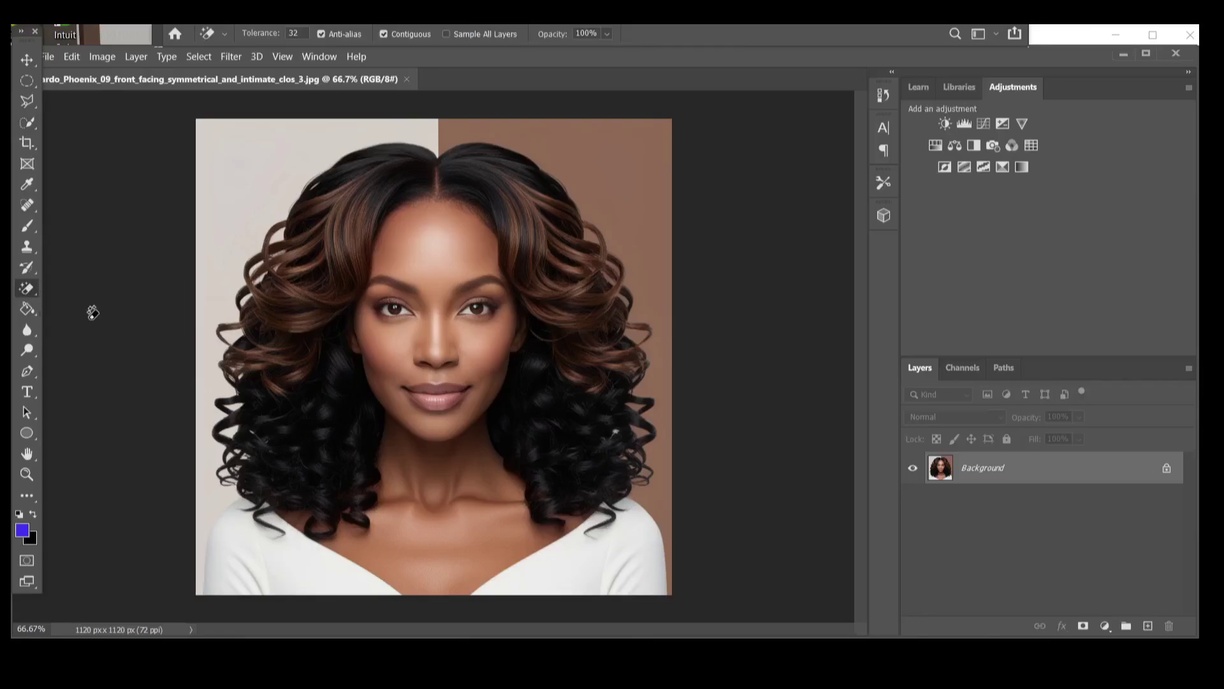
pyautogui.click(252, 135)
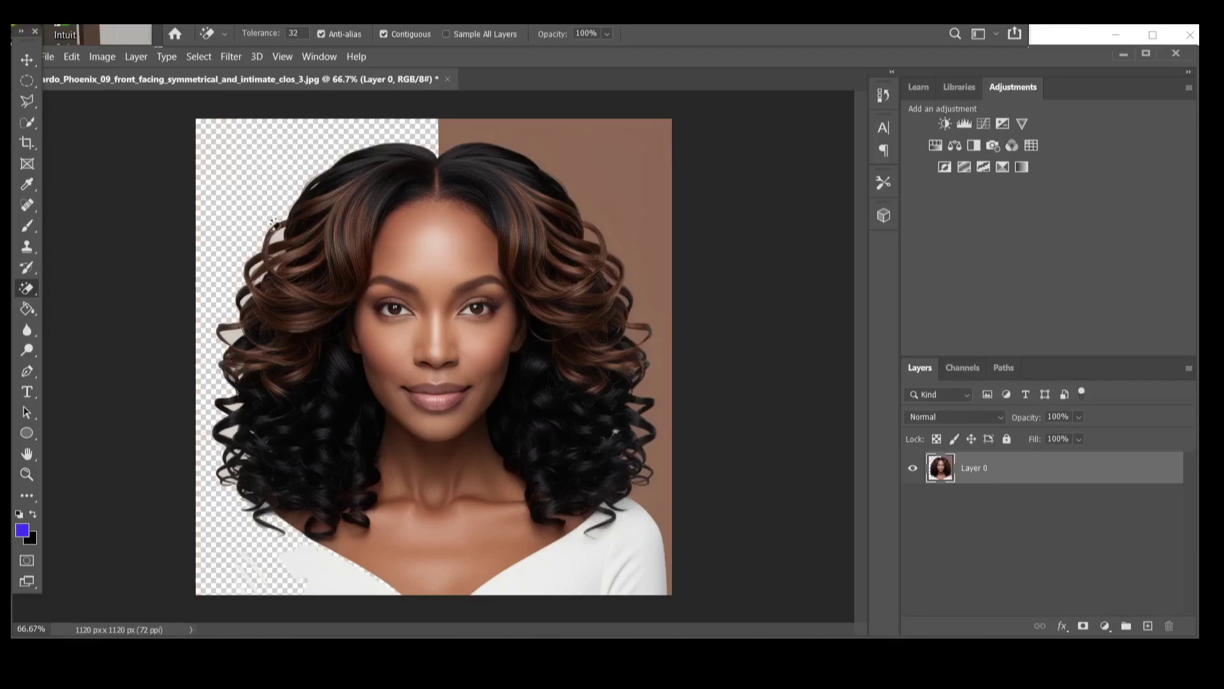
pyautogui.click(625, 131)
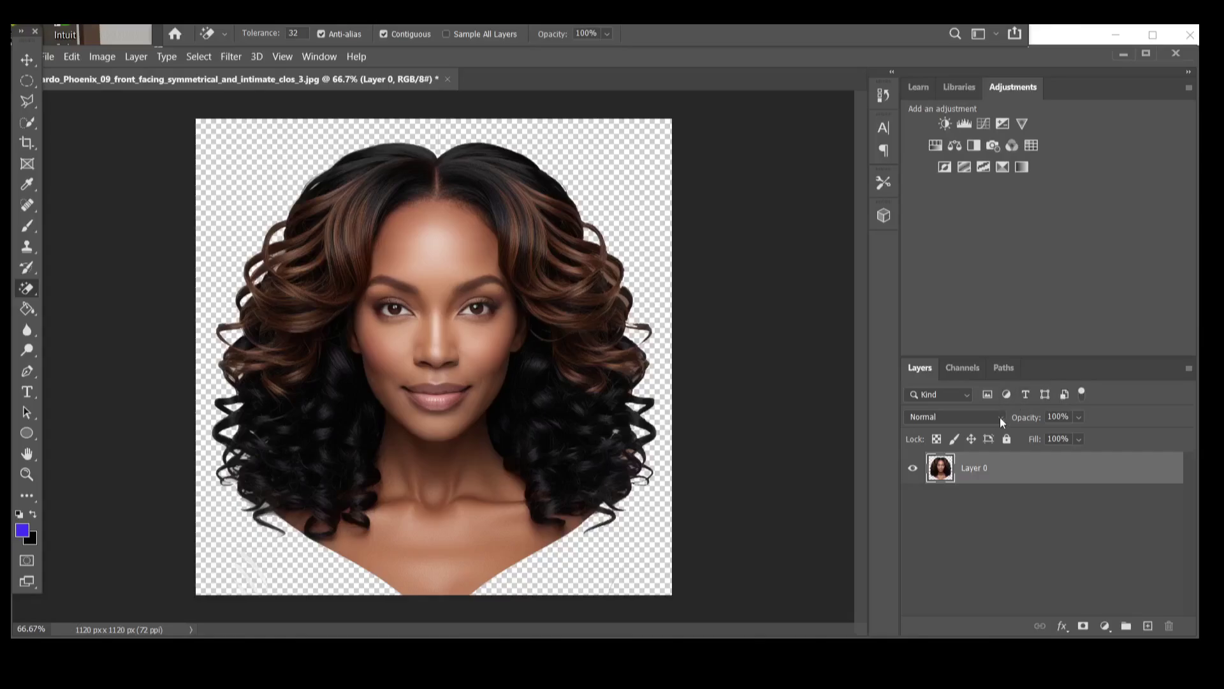
# Add a new layer beneath the portrait layer and fill it with the blue foreground colour #4335f8
pyautogui.click(1149, 627)
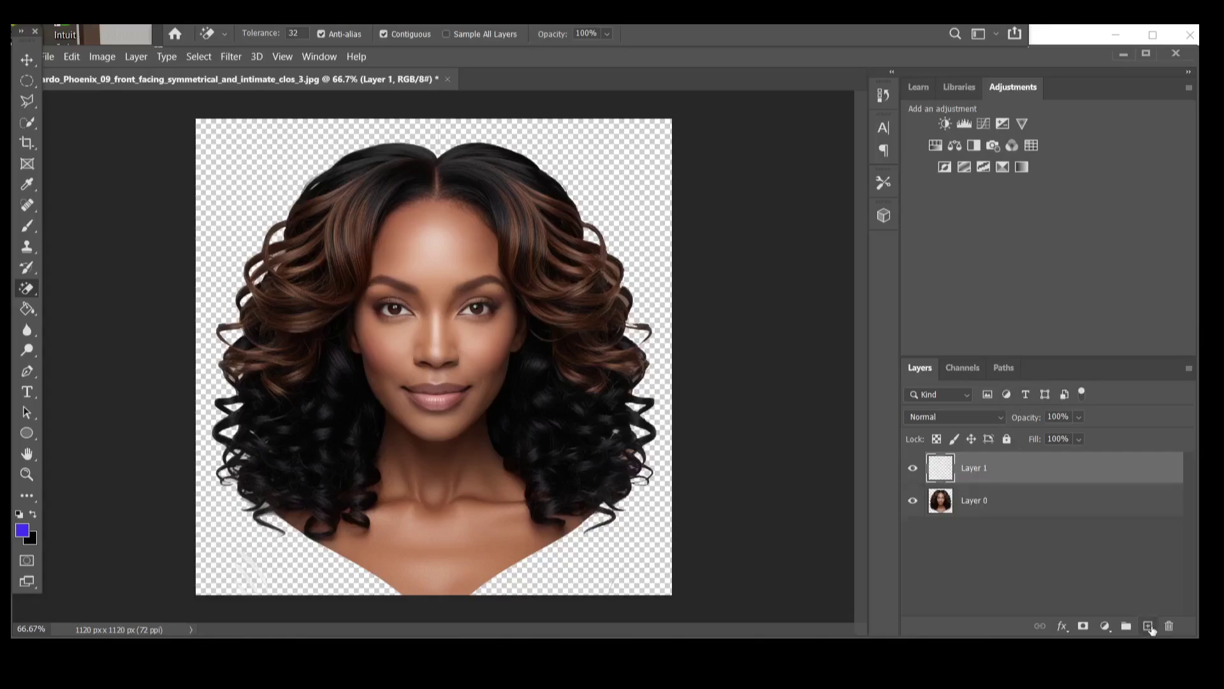
pyautogui.moveTo(1002, 474); pyautogui.dragTo(993, 519)
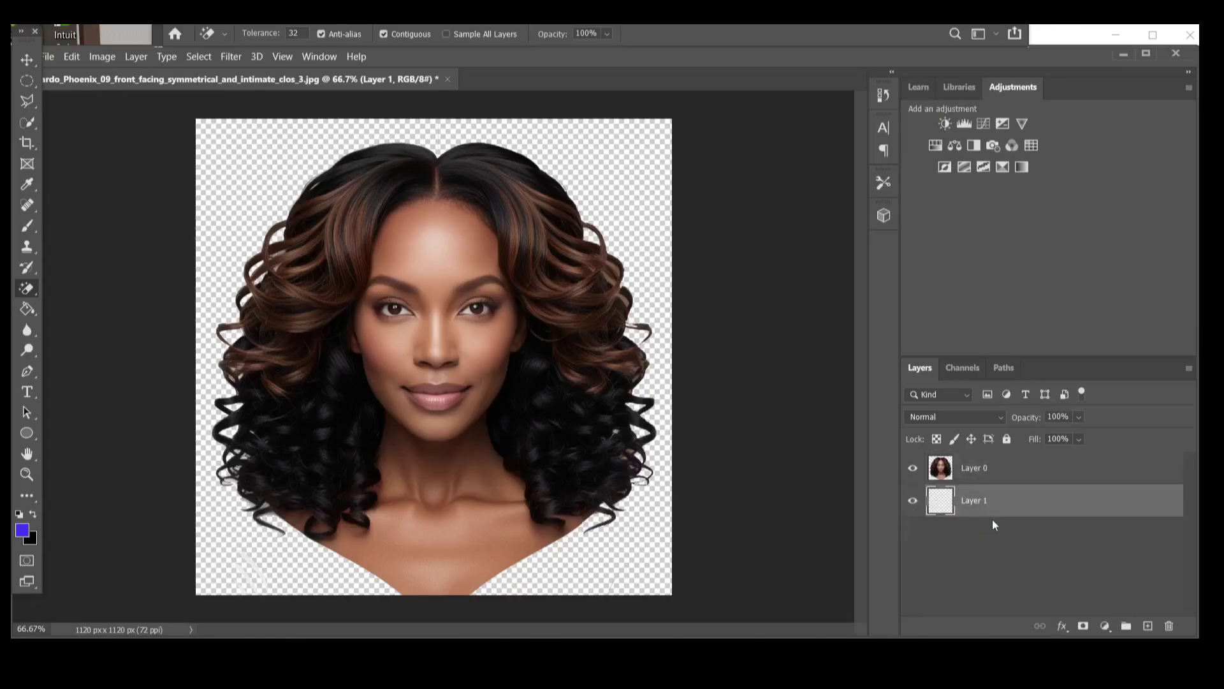
pyautogui.click(23, 530)
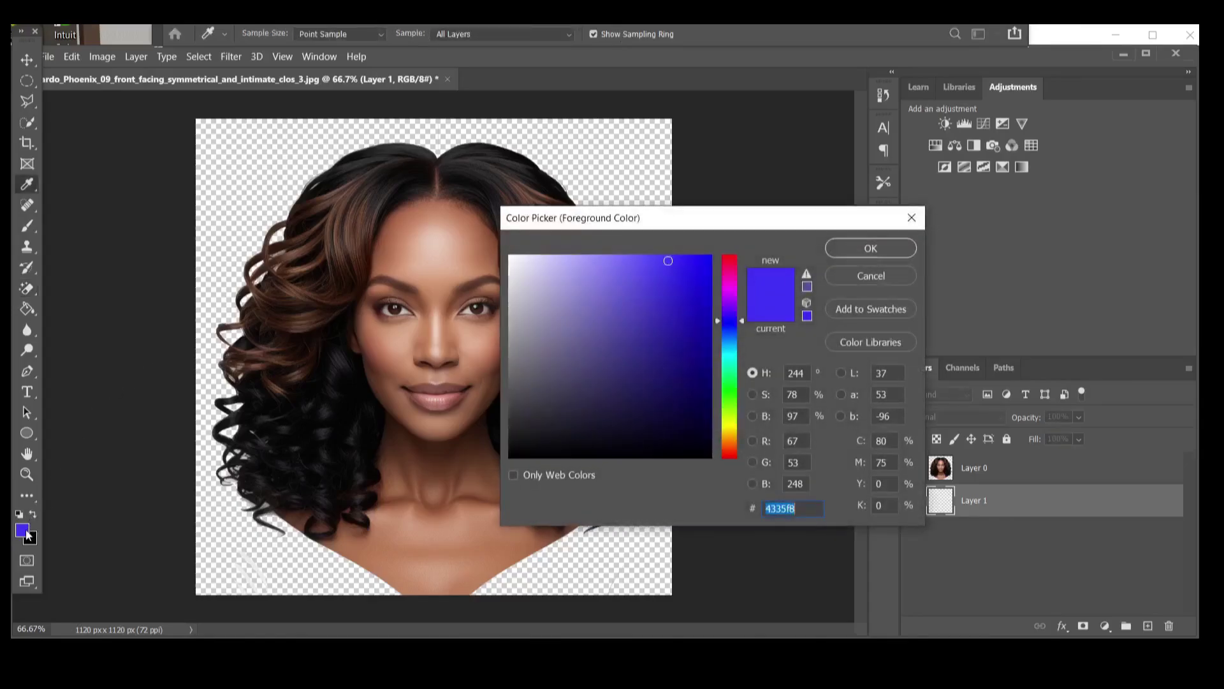
pyautogui.click(849, 249)
pyautogui.click(28, 311)
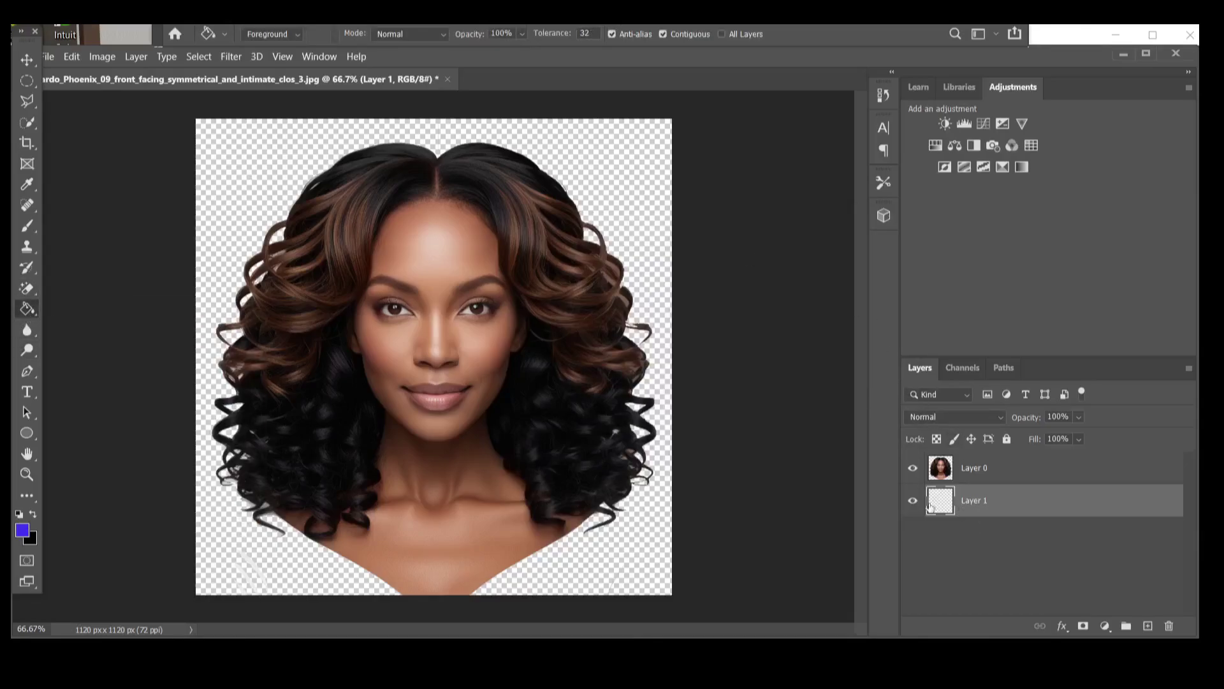
pyautogui.click(230, 194)
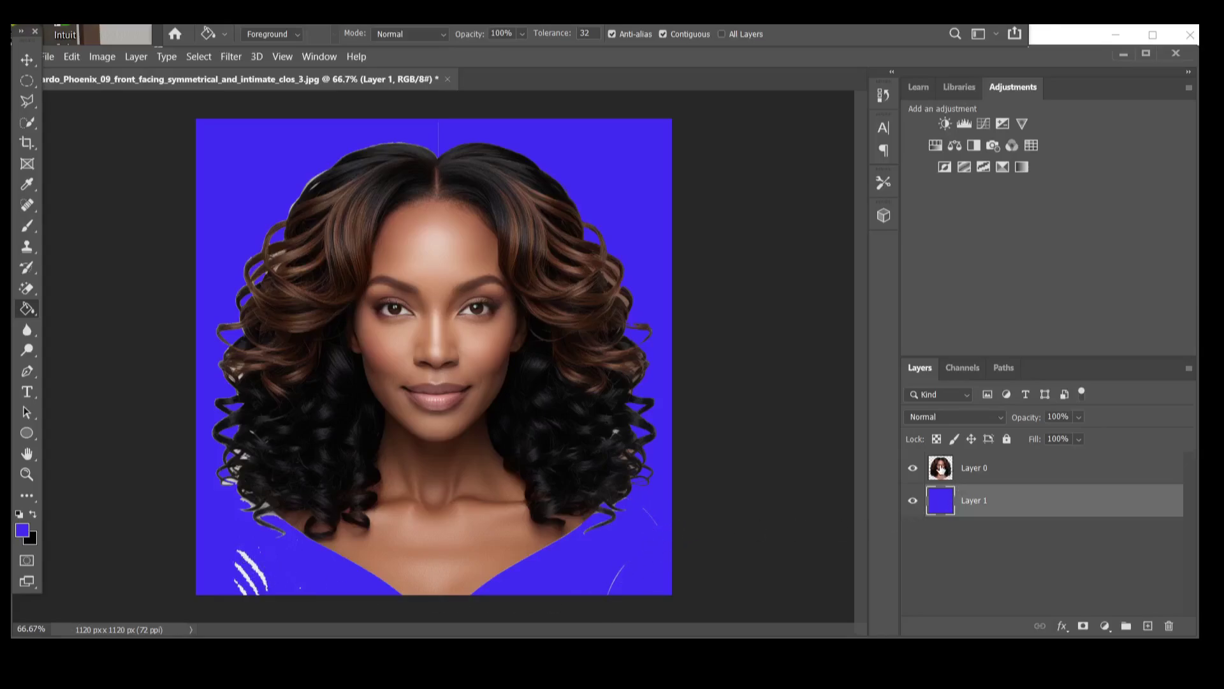
# Erase the leftover white streaks around the shoulders on the portrait layer with the standard Eraser tool
pyautogui.click(966, 470)
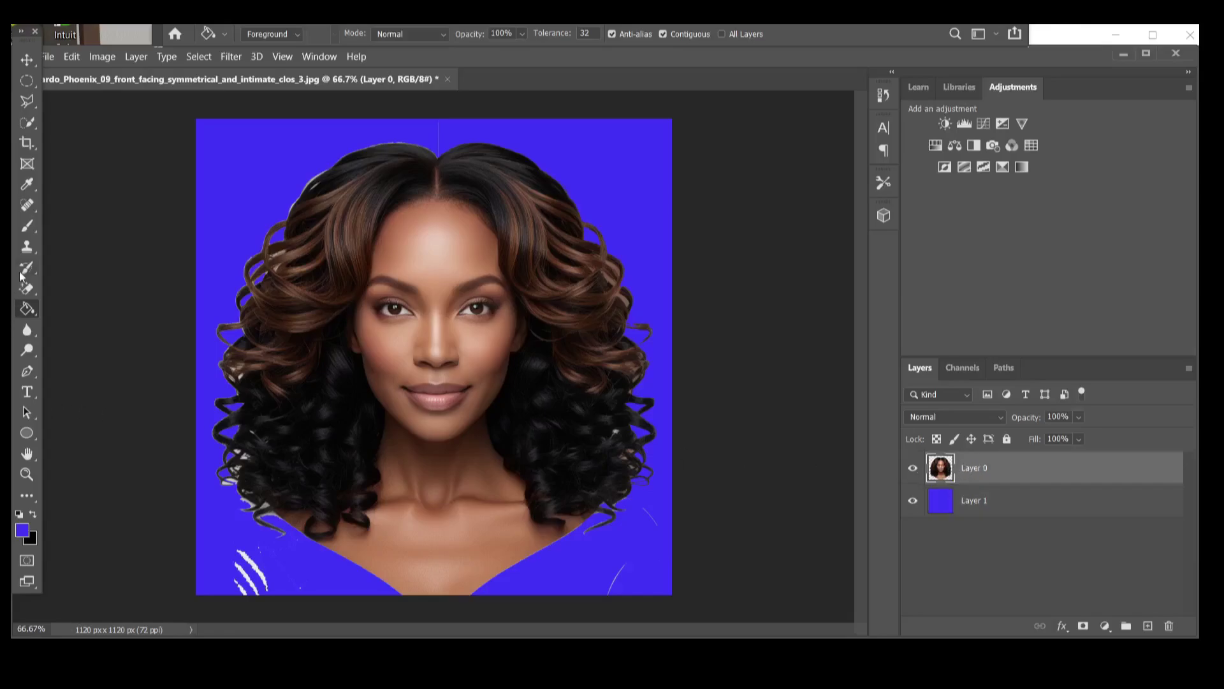
pyautogui.click(27, 288)
pyautogui.click(116, 291)
pyautogui.hotkey('shift', '0')
pyautogui.moveTo(237, 552); pyautogui.dragTo(262, 592)
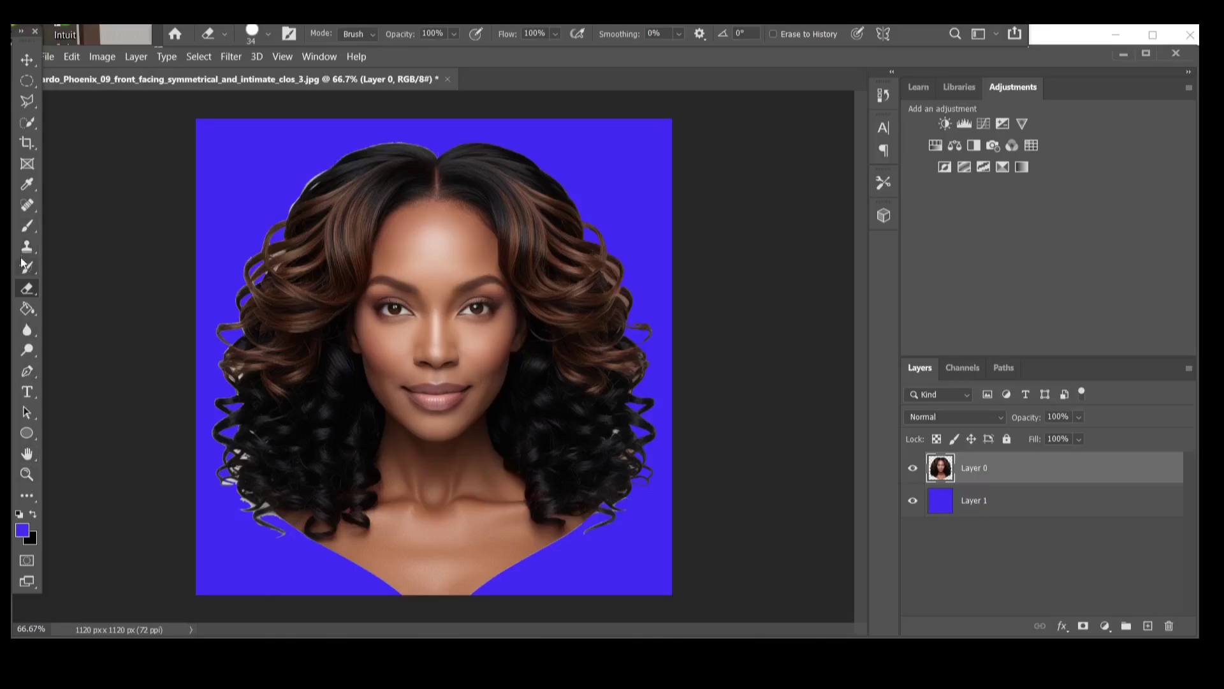
# Load the portrait layer's outline as a selection and open it in Select and Mask
pyautogui.keyDown('ctrl'); pyautogui.click(943, 471); pyautogui.keyUp('ctrl')
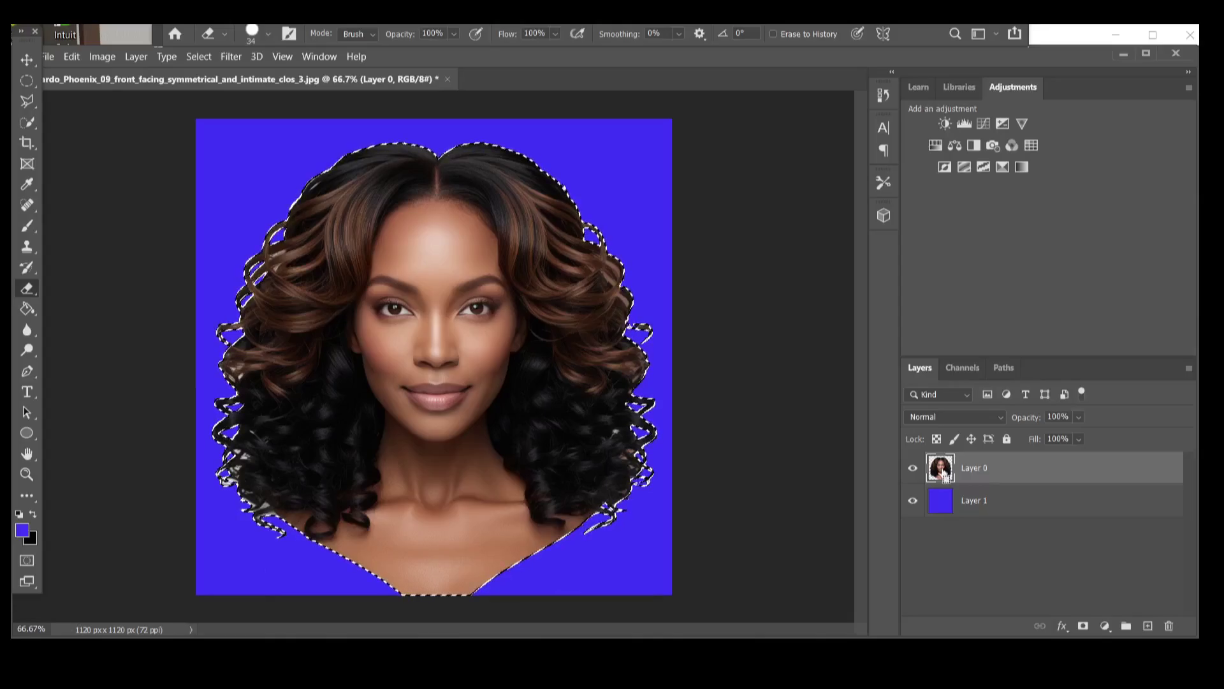
pyautogui.click(28, 122)
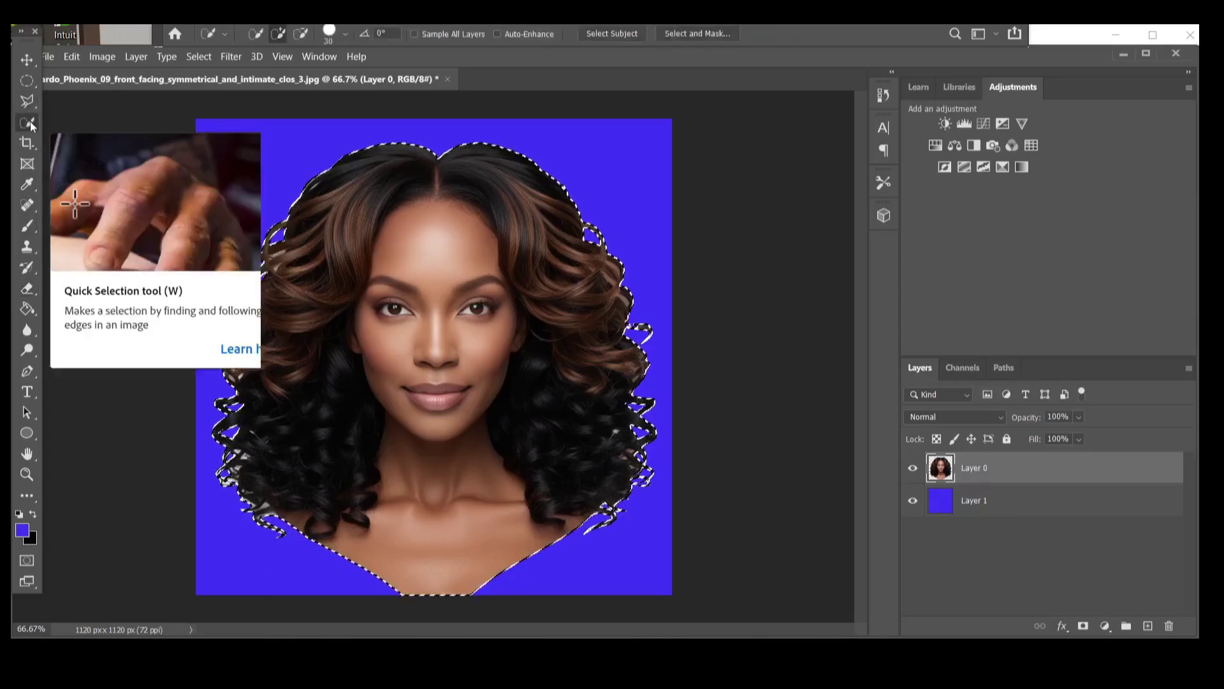
pyautogui.rightClick(456, 299)
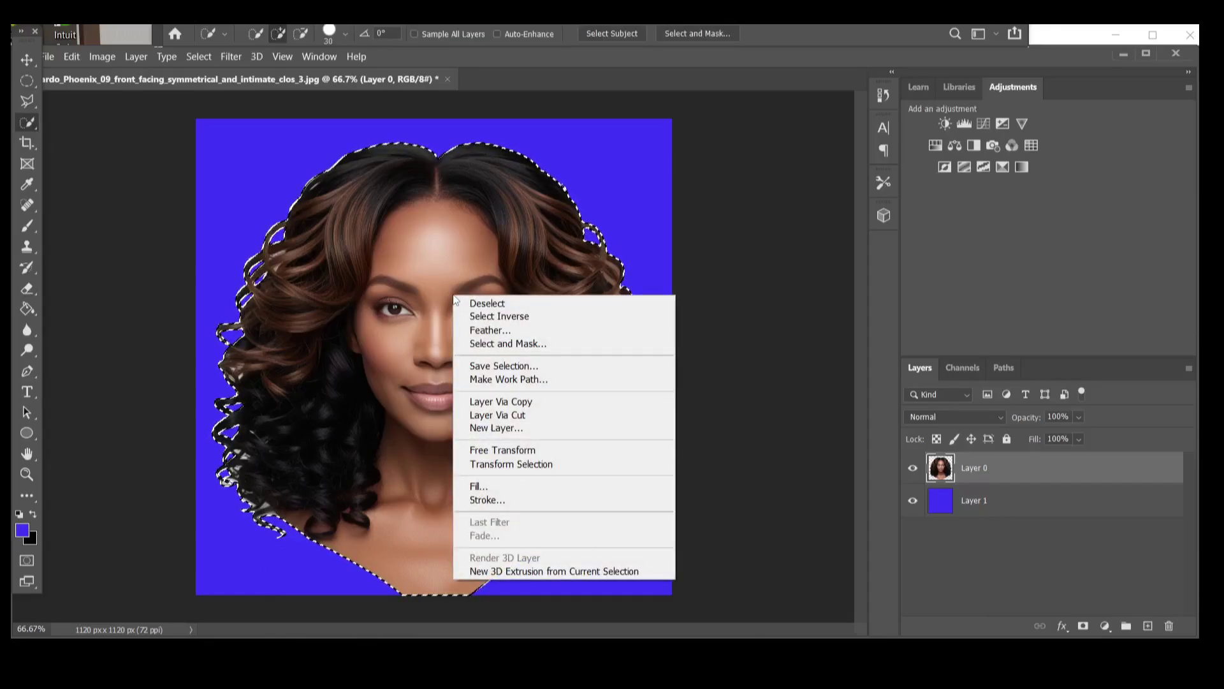
pyautogui.click(479, 345)
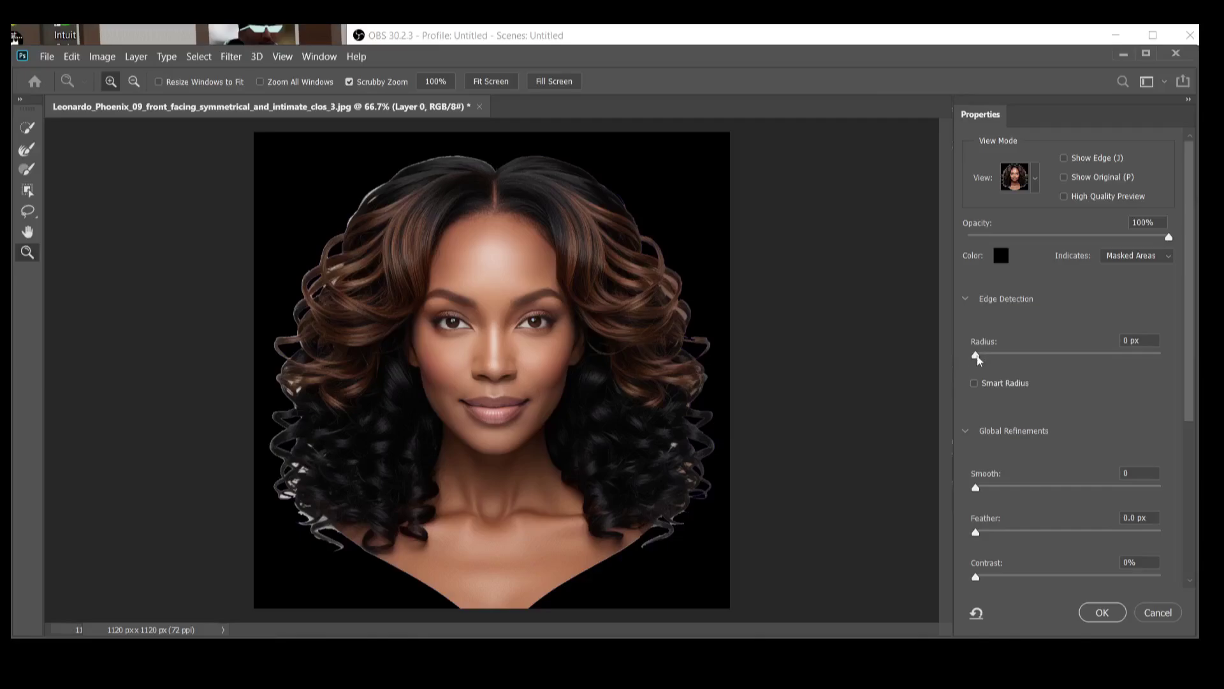
# Refine the selection with Radius 1 px, Smooth 8, Feather 1.2 px and Shift Edge -100%, and apply it
pyautogui.moveTo(978, 359)
pyautogui.mouseDown()
pyautogui.moveTo(1052, 359)
pyautogui.moveTo(976, 362)
pyautogui.moveTo(986, 365)
pyautogui.mouseUp()
pyautogui.moveTo(980, 492)
pyautogui.mouseDown()
pyautogui.moveTo(1127, 493)
pyautogui.moveTo(991, 489)
pyautogui.mouseUp()
pyautogui.moveTo(1190, 340); pyautogui.dragTo(1192, 412)
pyautogui.moveTo(977, 413)
pyautogui.mouseDown()
pyautogui.moveTo(1079, 419)
pyautogui.moveTo(990, 427)
pyautogui.mouseUp()
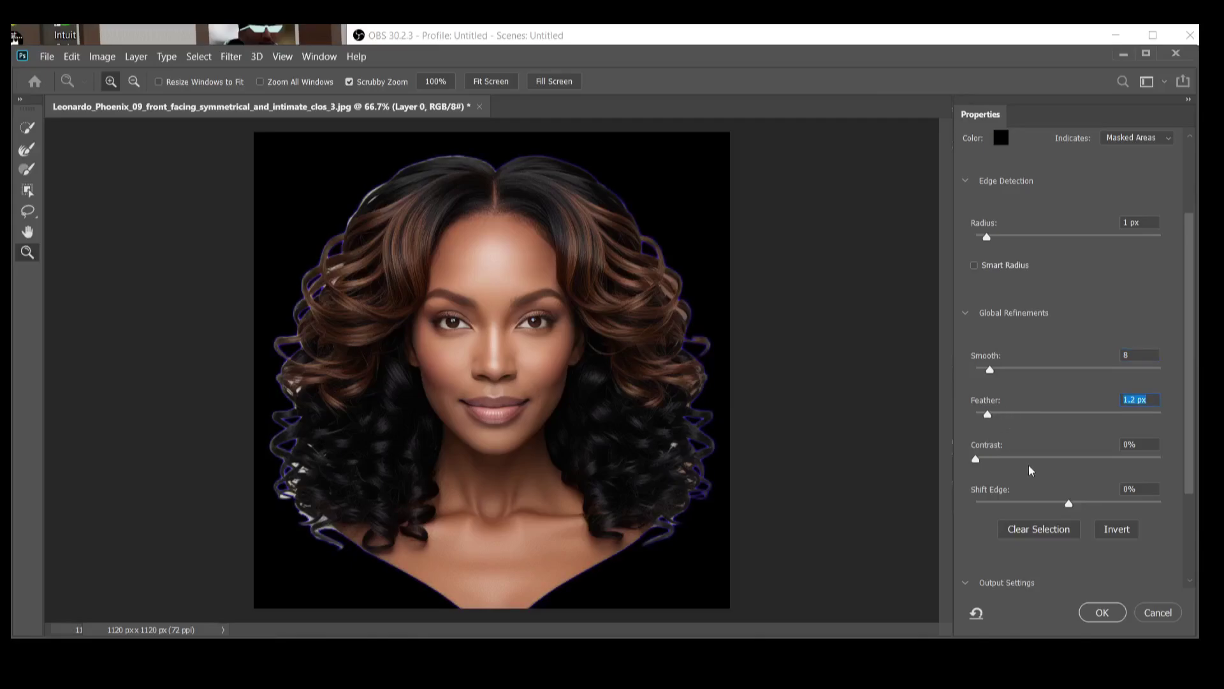
pyautogui.moveTo(1071, 508); pyautogui.dragTo(957, 506)
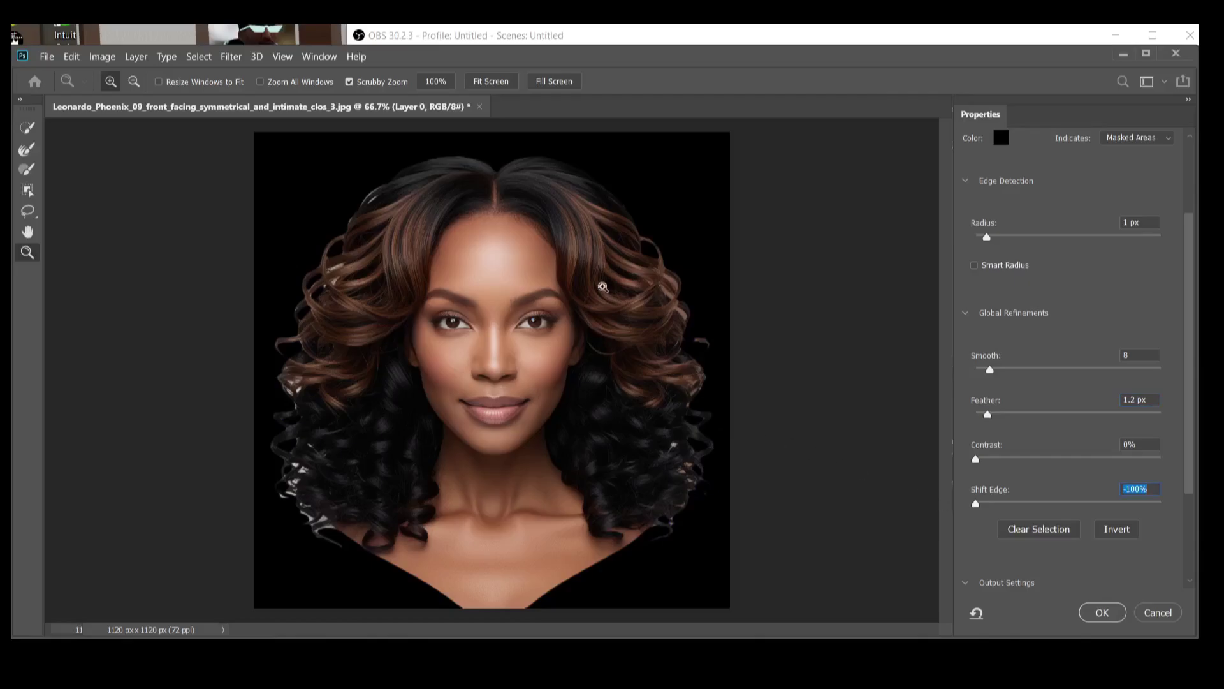
pyautogui.press('Return')
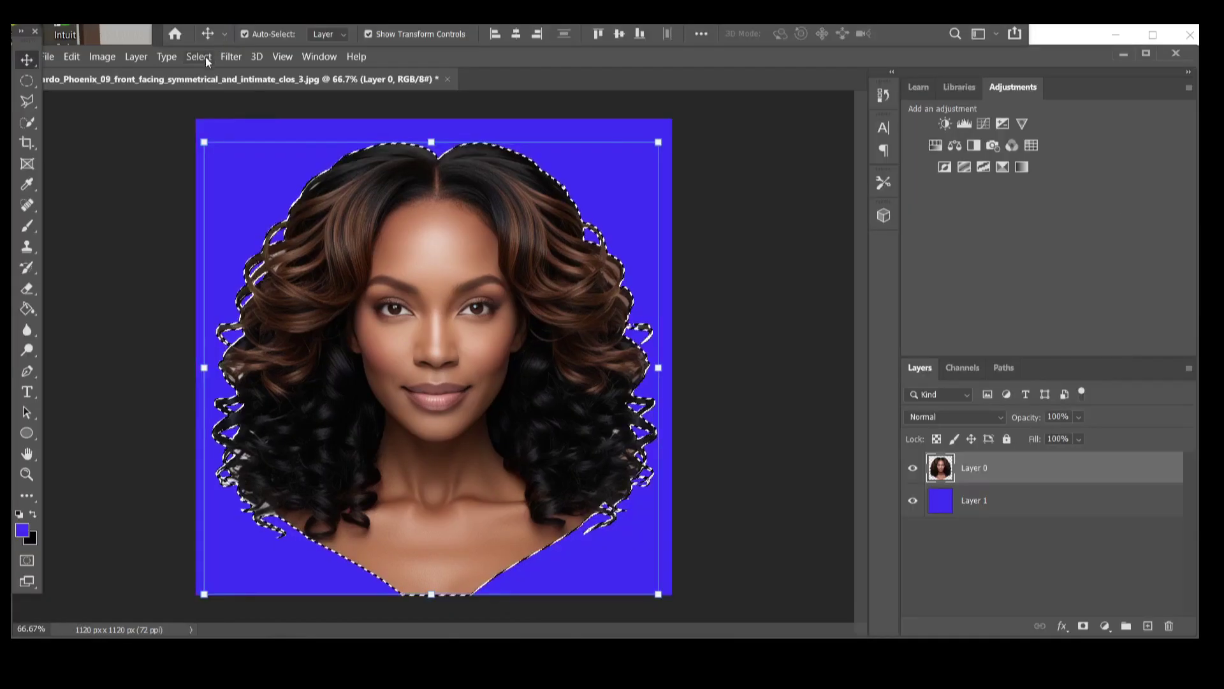
# Invert the selection, clear the fringe around the hair on the portrait layer, and deselect
pyautogui.click(199, 57)
pyautogui.click(211, 116)
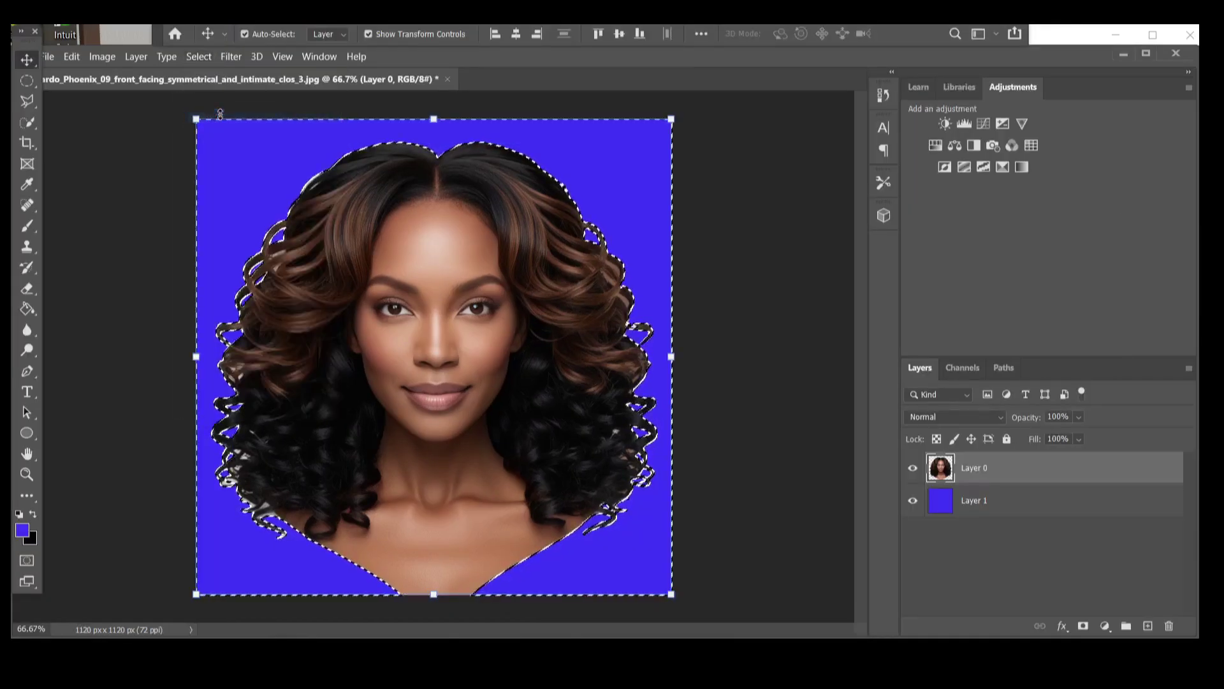
pyautogui.click(73, 56)
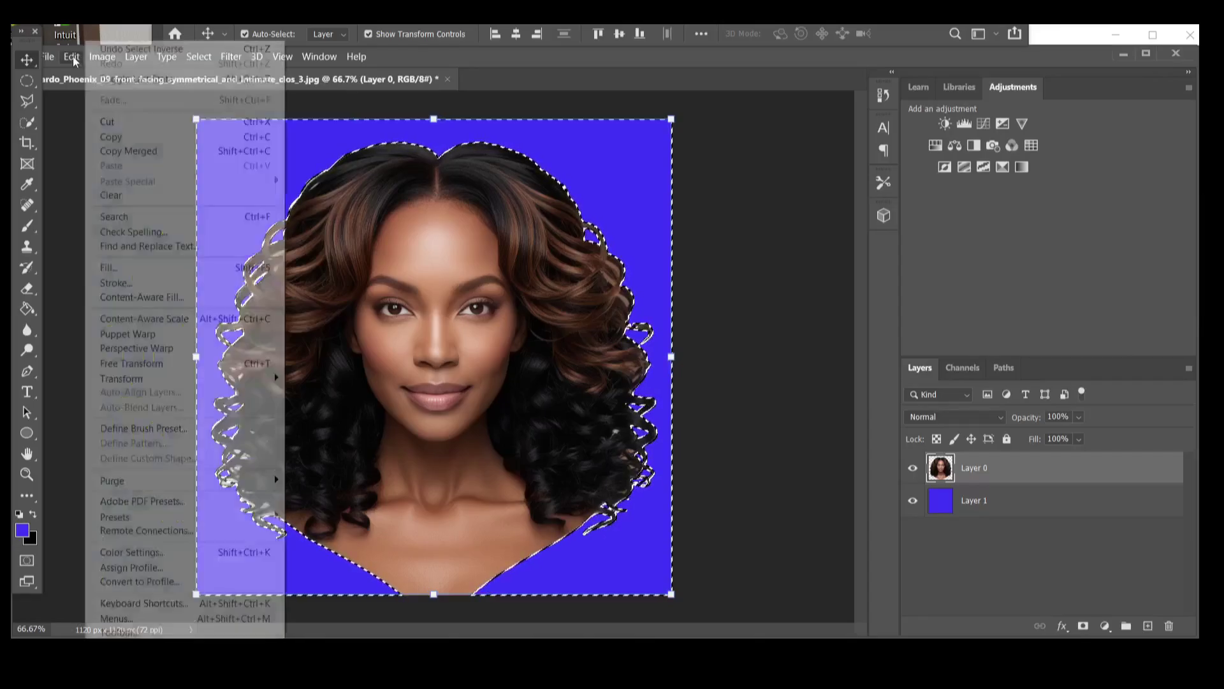
pyautogui.click(73, 56)
pyautogui.click(73, 56)
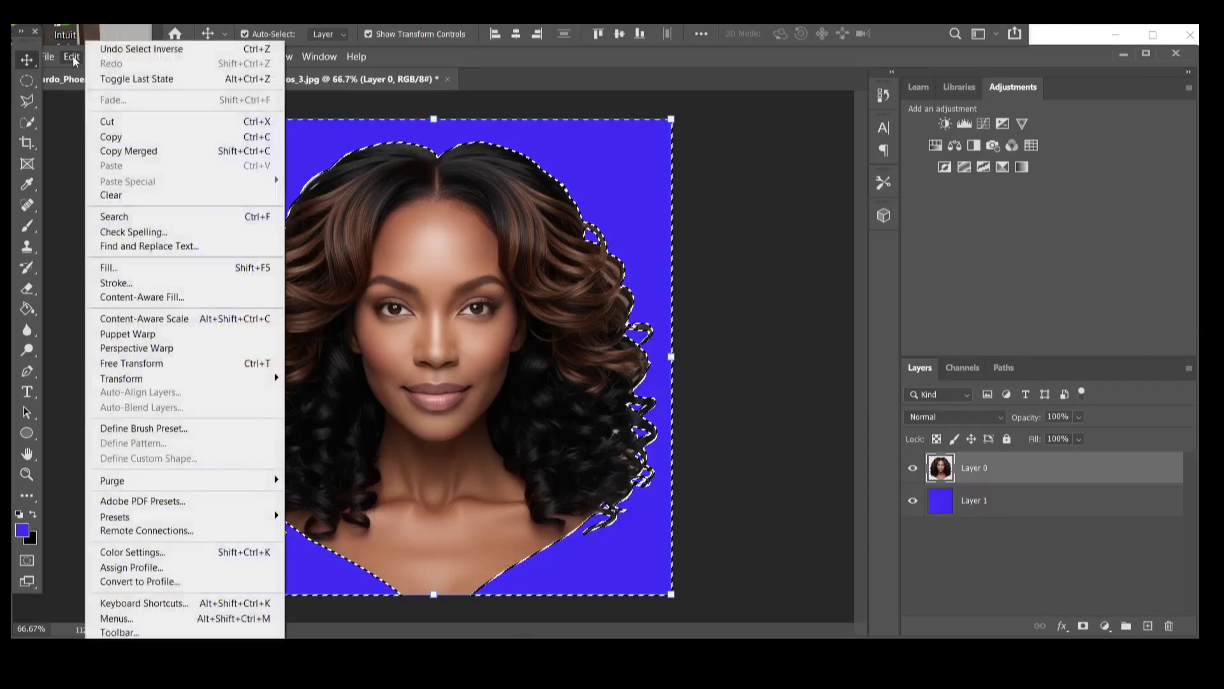
pyautogui.click(148, 197)
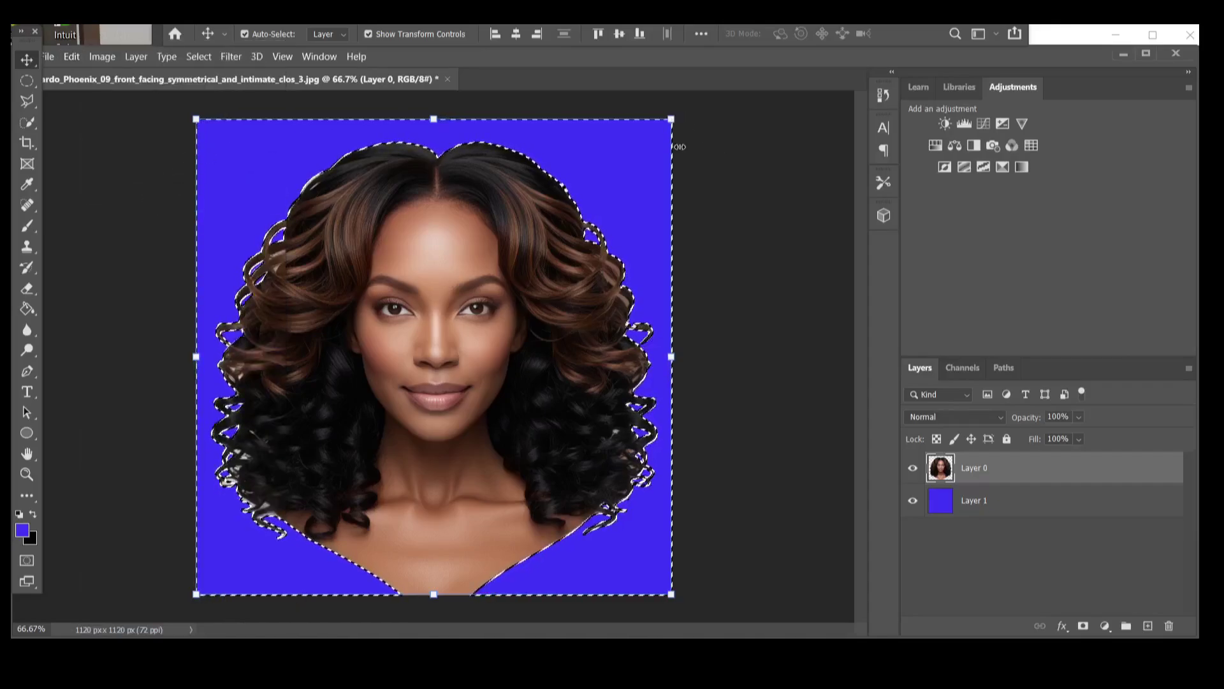
pyautogui.click(199, 56)
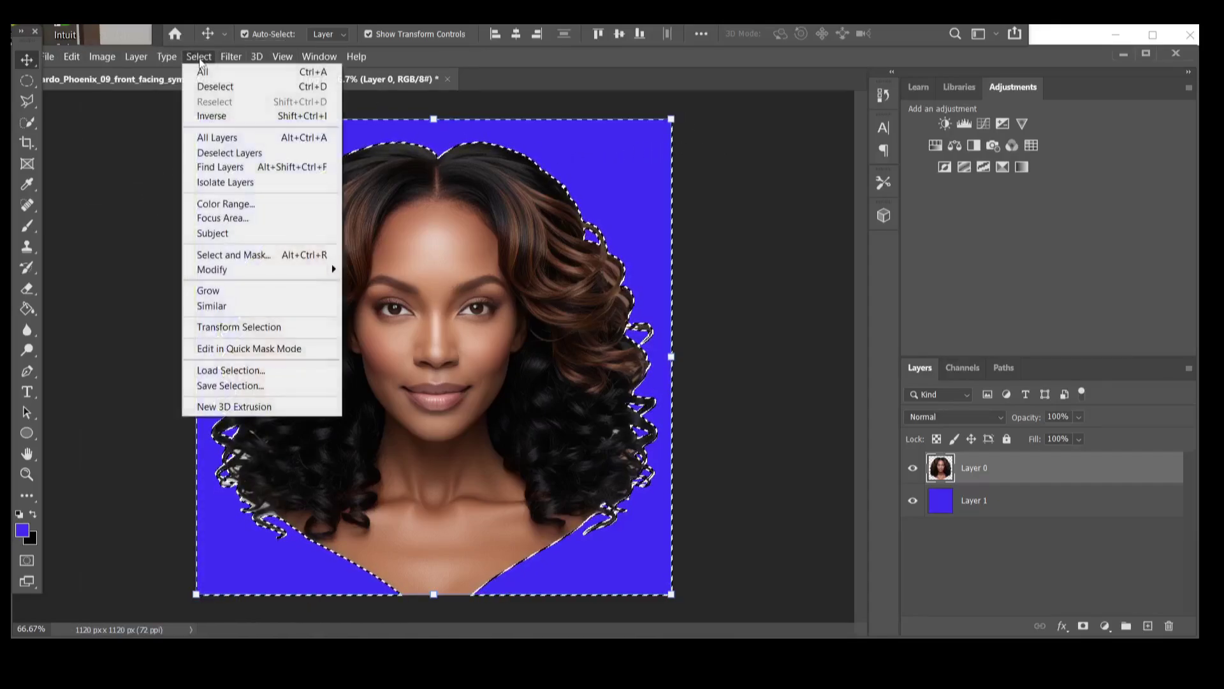
pyautogui.click(215, 84)
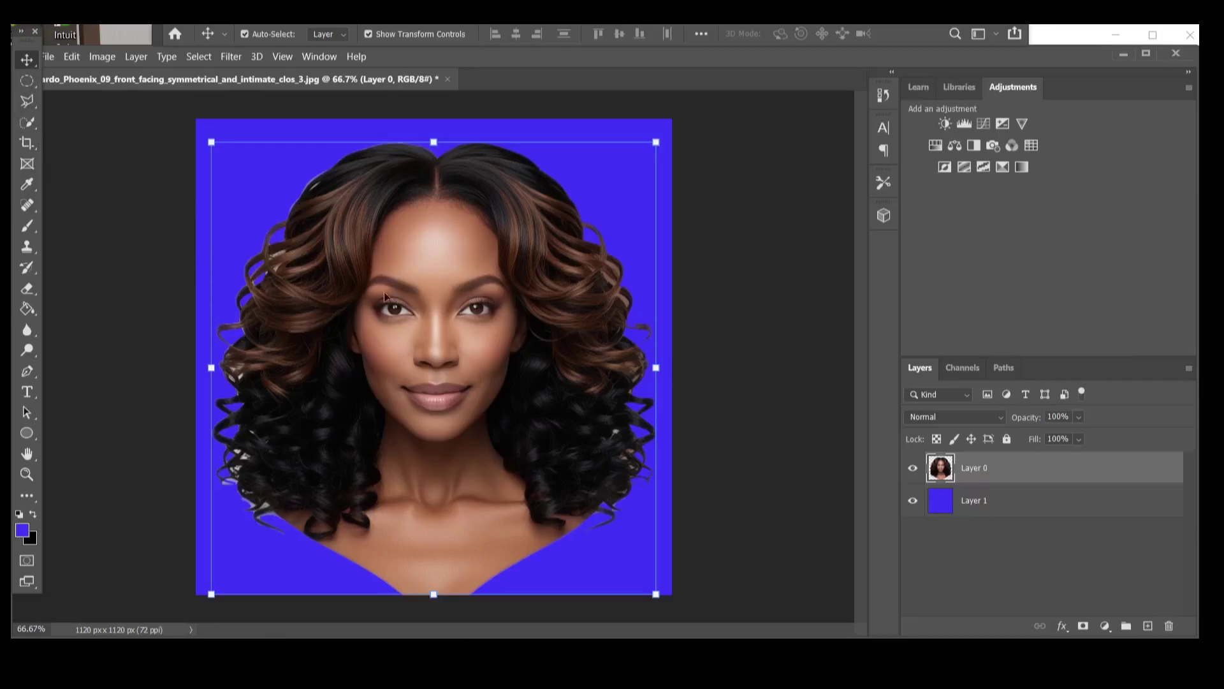
# Duplicate the portrait layer under the default copy name and hide the original portrait layer
pyautogui.click(28, 413)
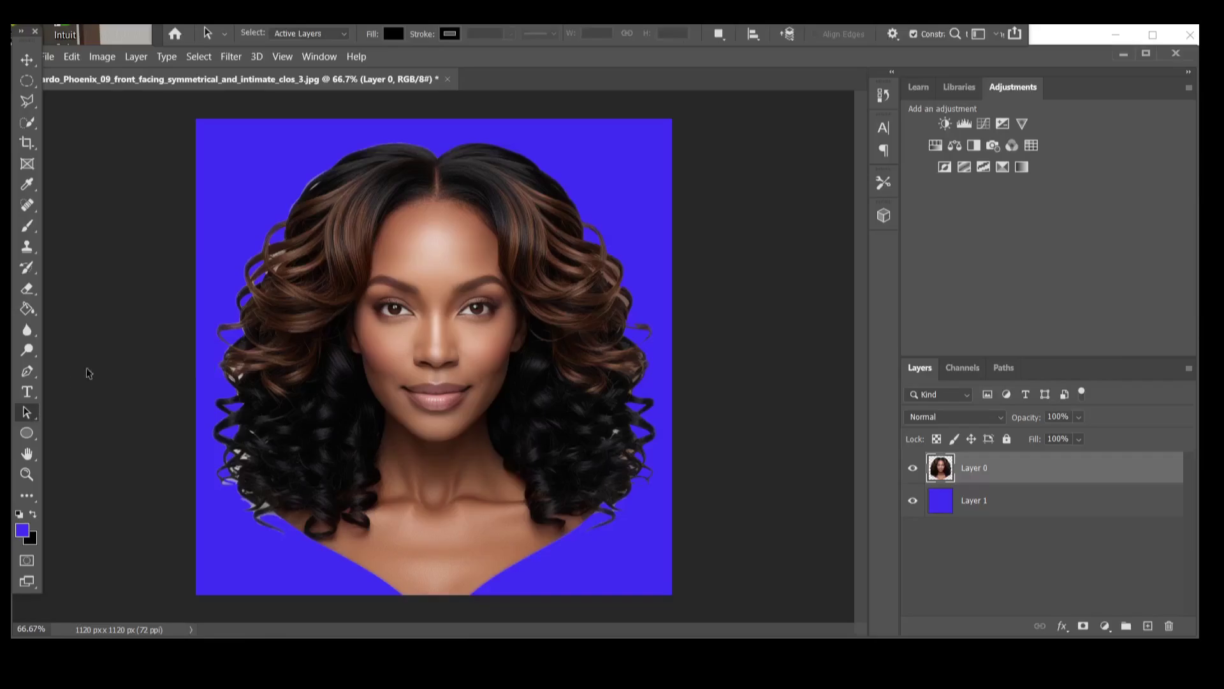
pyautogui.rightClick(955, 477)
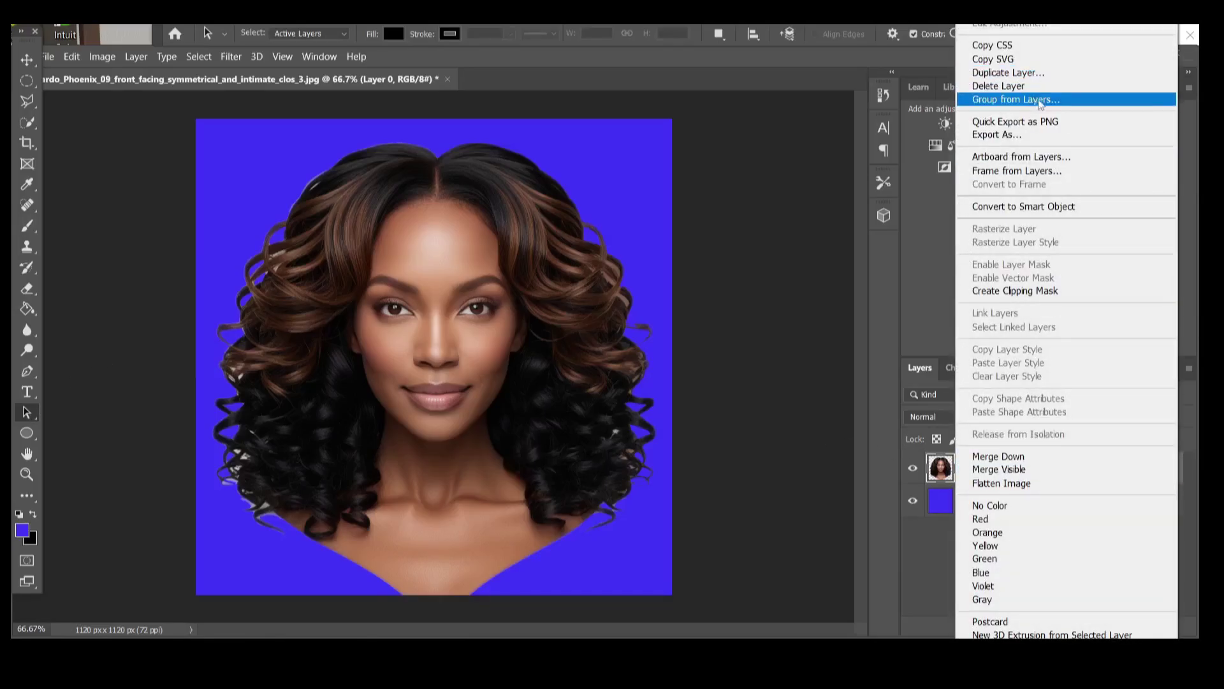
pyautogui.click(1020, 72)
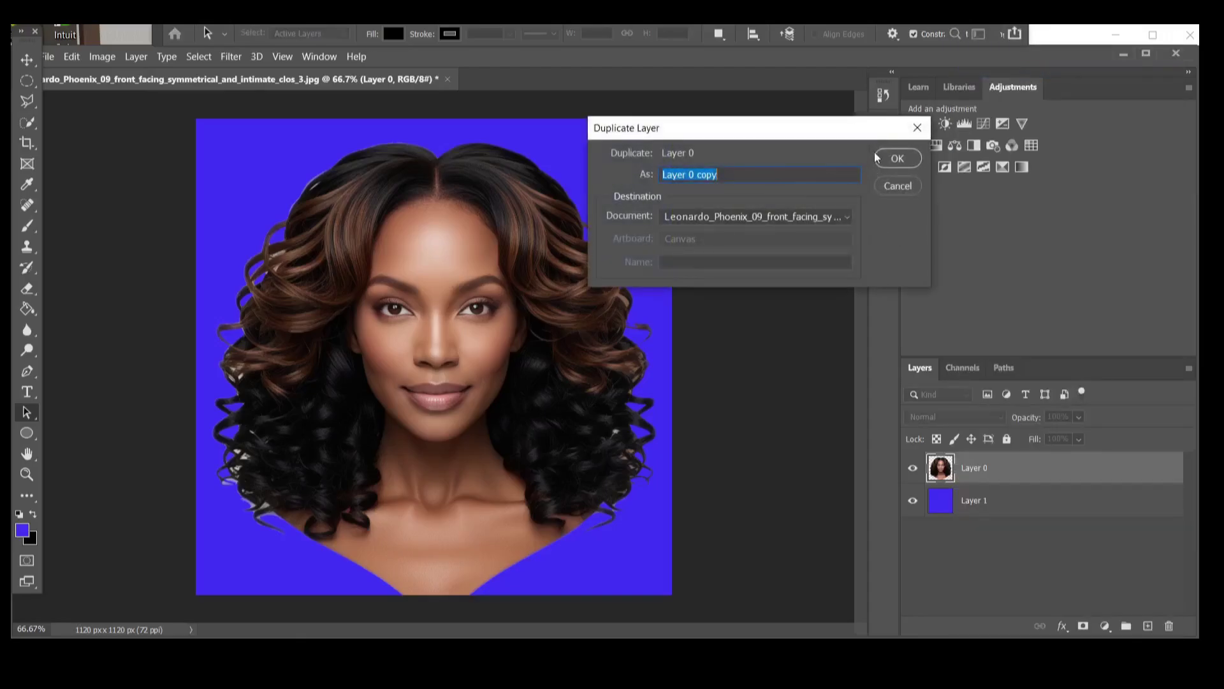
pyautogui.click(905, 156)
pyautogui.click(913, 500)
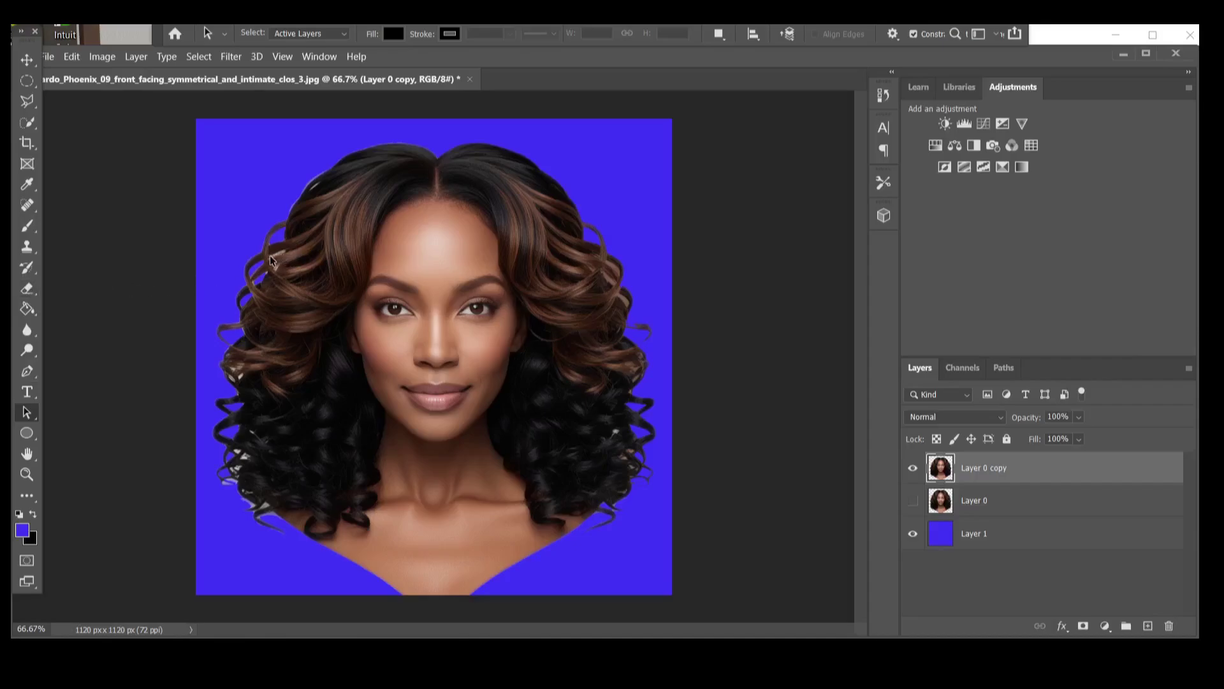
# Compare the hair edges with the original portrait layer shown and hidden beneath its copy
pyautogui.click(31, 474)
pyautogui.hotkey('ctrl', '0')
pyautogui.click(913, 501)
pyautogui.click(913, 500)
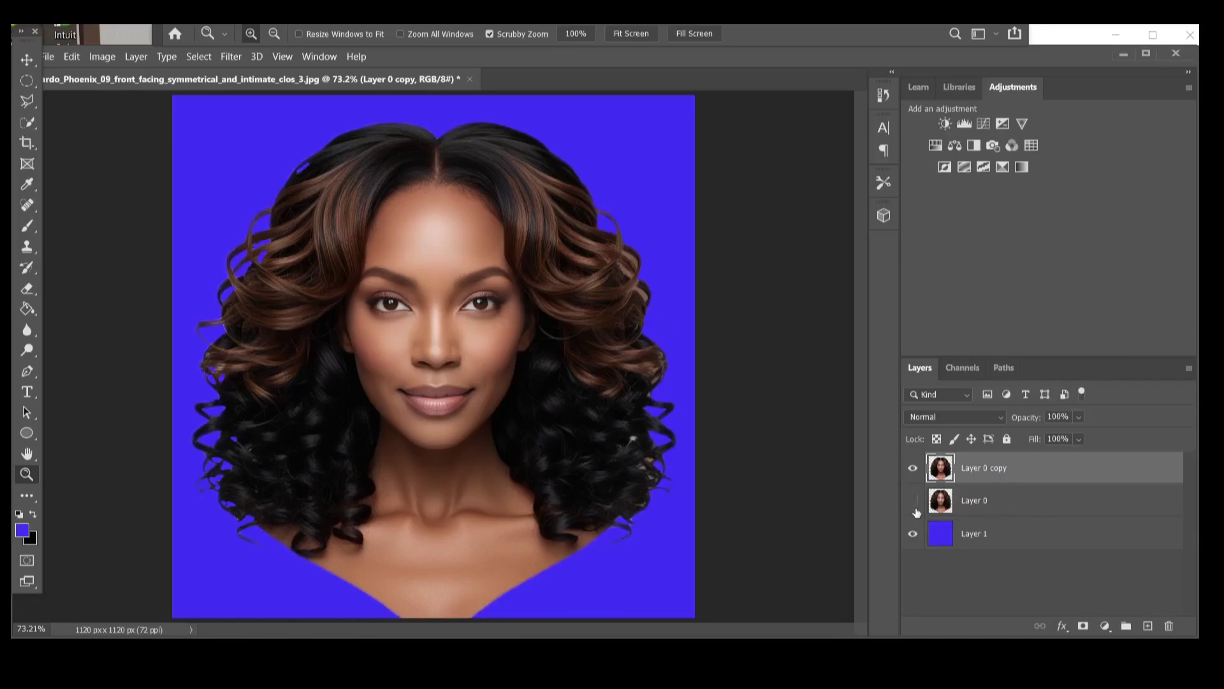